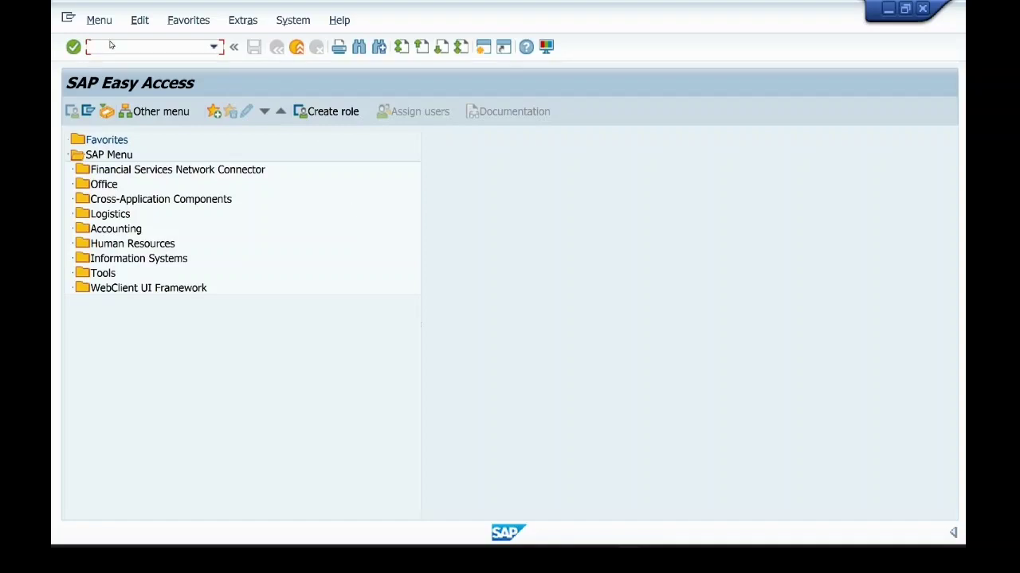
- Launch the SPRO customizing transaction from SAP Easy Access
{"action": "type", "text": "spro"}
{"action": "key", "text": "Return"}
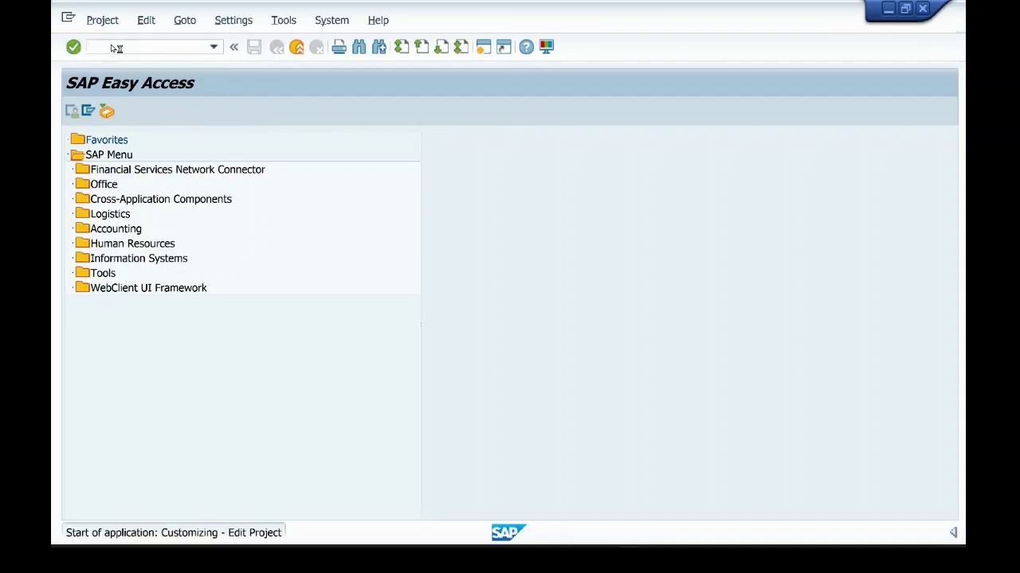
- In the SAP Reference IMG, expand Enterprise Structure > Definition > Human Resources Management and run Employee Groups
{"action": "left_click", "coordinate": [126, 112]}
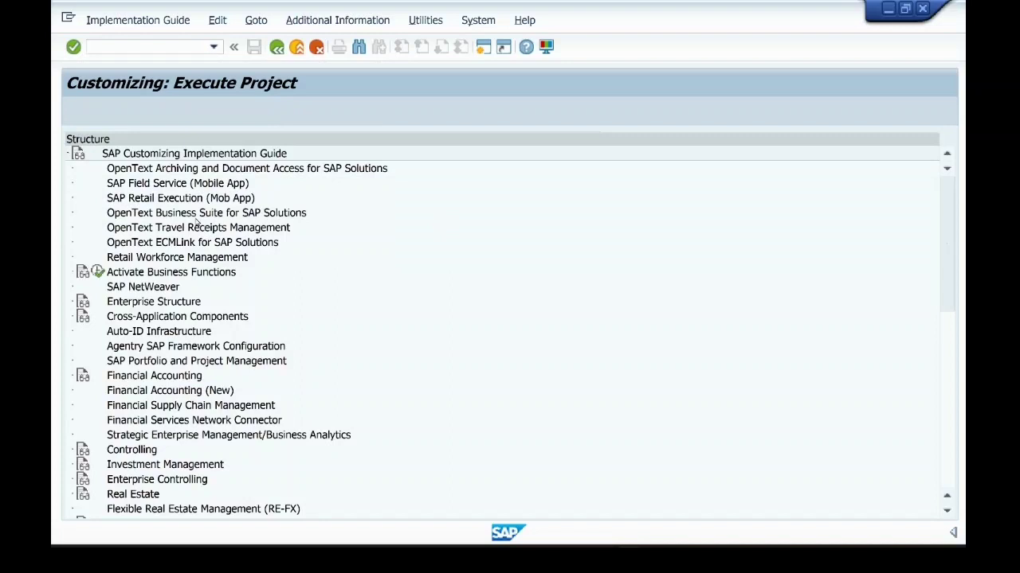
{"action": "left_click", "coordinate": [75, 304]}
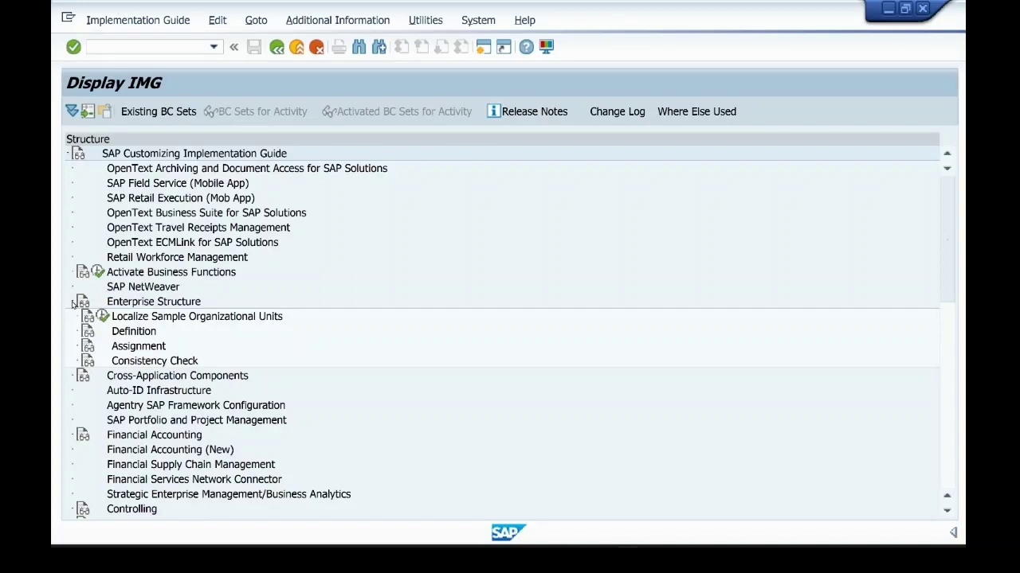
{"action": "left_click", "coordinate": [78, 333]}
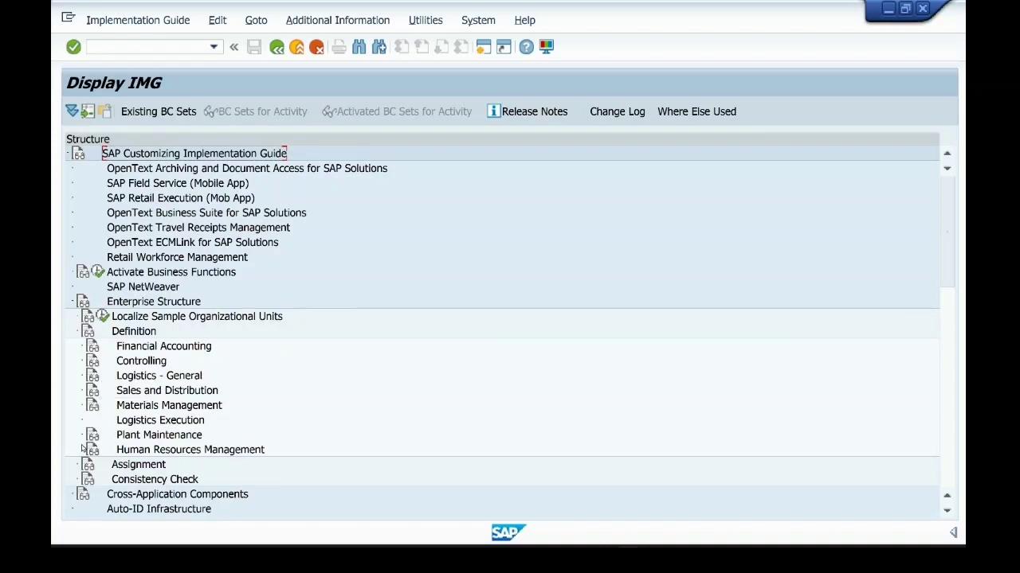
{"action": "left_click", "coordinate": [83, 451]}
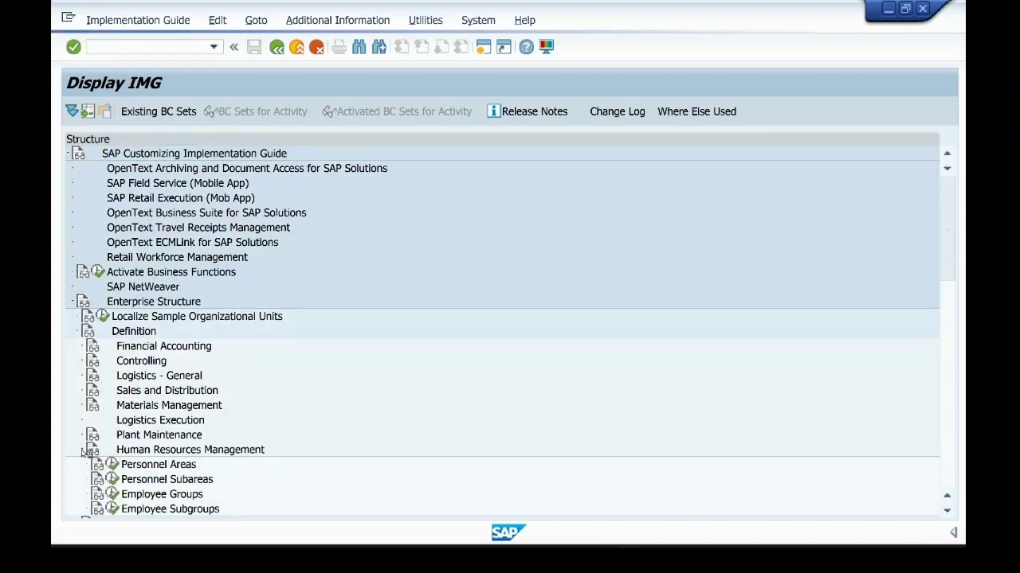
{"action": "left_click", "coordinate": [83, 451]}
{"action": "scroll", "coordinate": [501, 334], "scroll_direction": "down", "scroll_amount": 2}
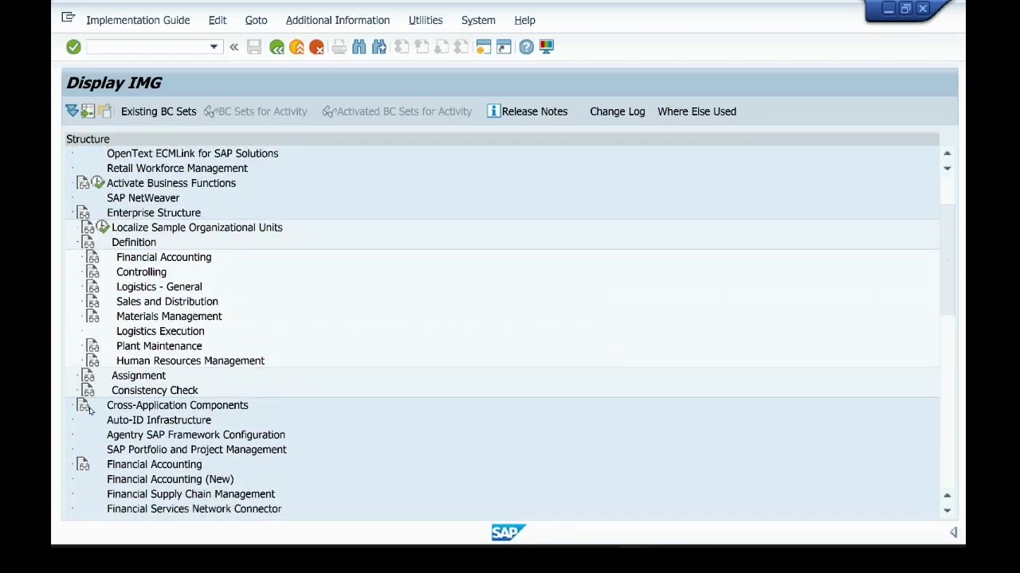
{"action": "left_click", "coordinate": [83, 363]}
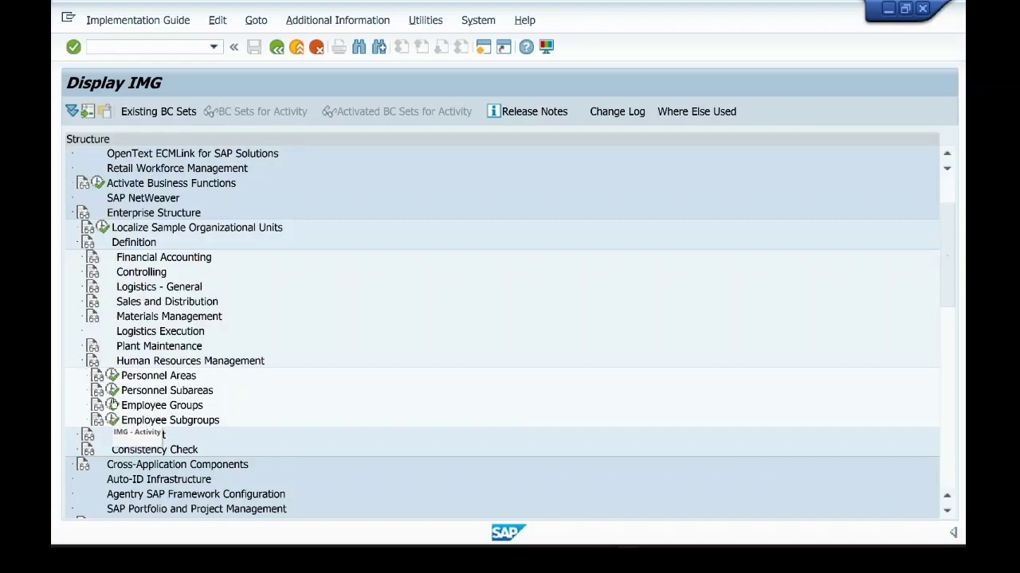
{"action": "left_click", "coordinate": [113, 405]}
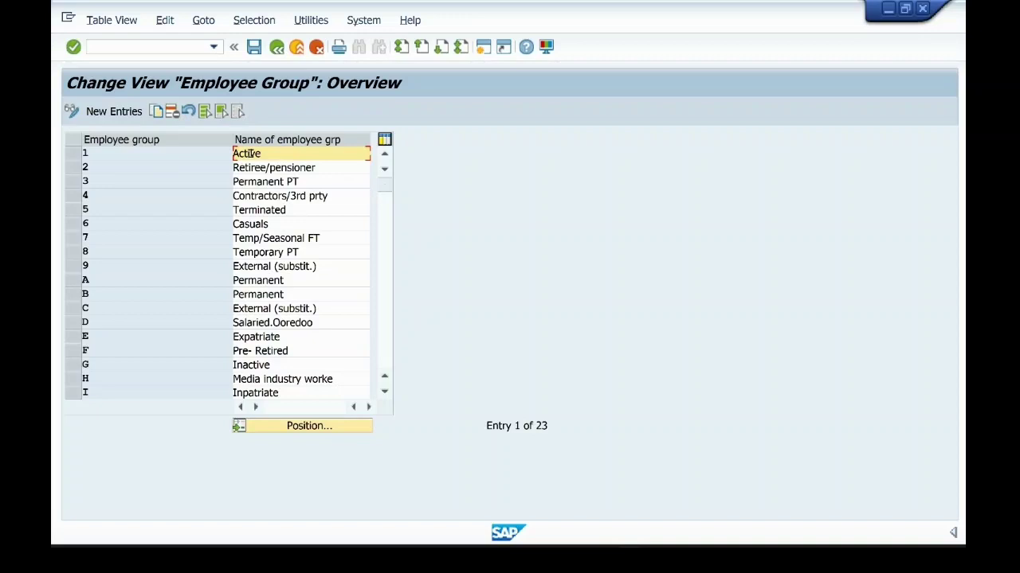
- Narrow the Employee group column in the Employee Group overview and start a new entry
{"action": "left_click", "coordinate": [258, 169]}
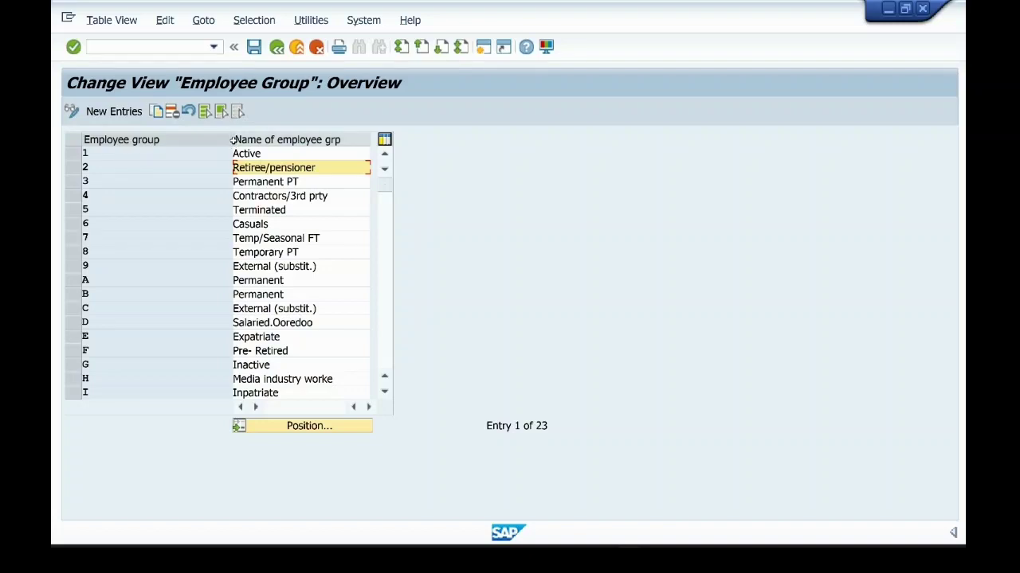
{"action": "left_click_drag", "start_coordinate": [232, 143], "coordinate": [177, 136]}
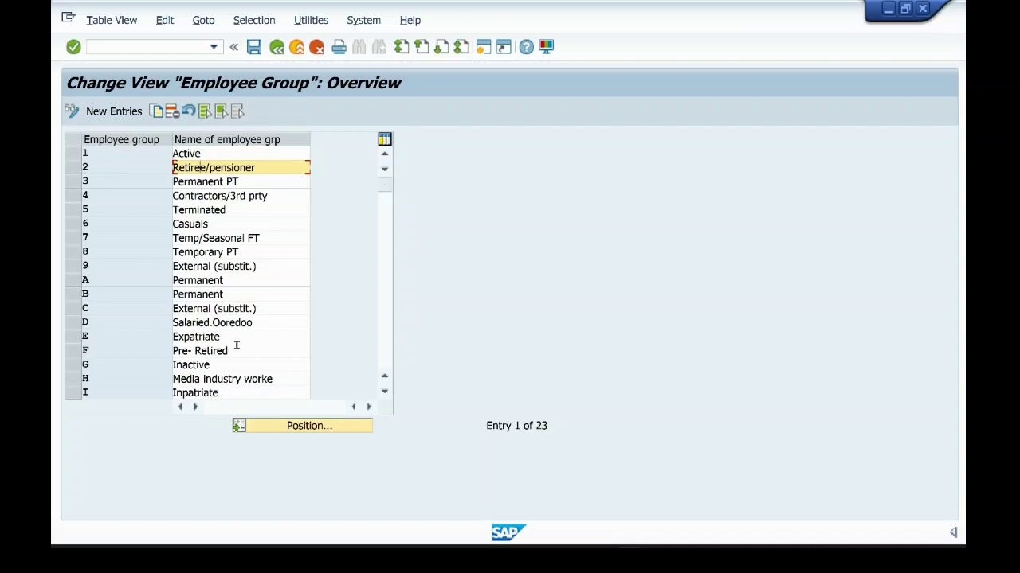
{"action": "left_click", "coordinate": [129, 112]}
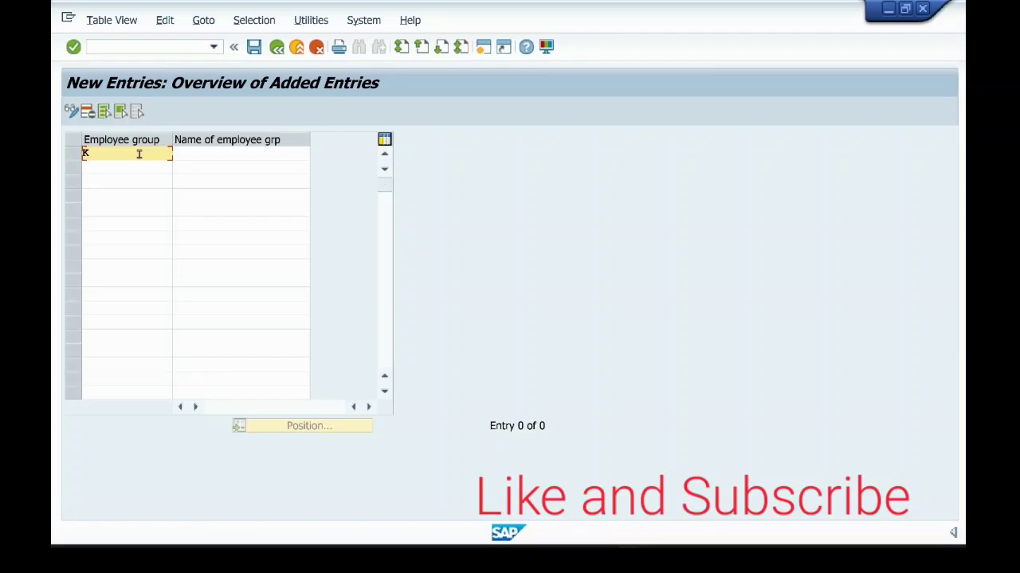
- Create employee group K named 'Salaried' and save it under a customizing request
{"action": "type", "text": "K"}
{"action": "key", "text": "Tab"}
{"action": "type", "text": "Salarie"}
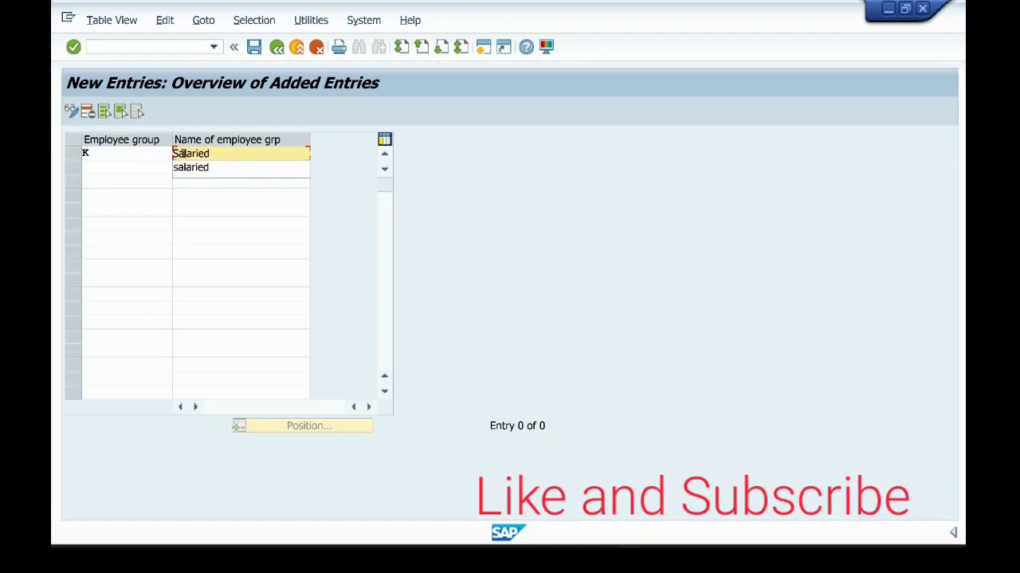
{"action": "left_click", "coordinate": [188, 153]}
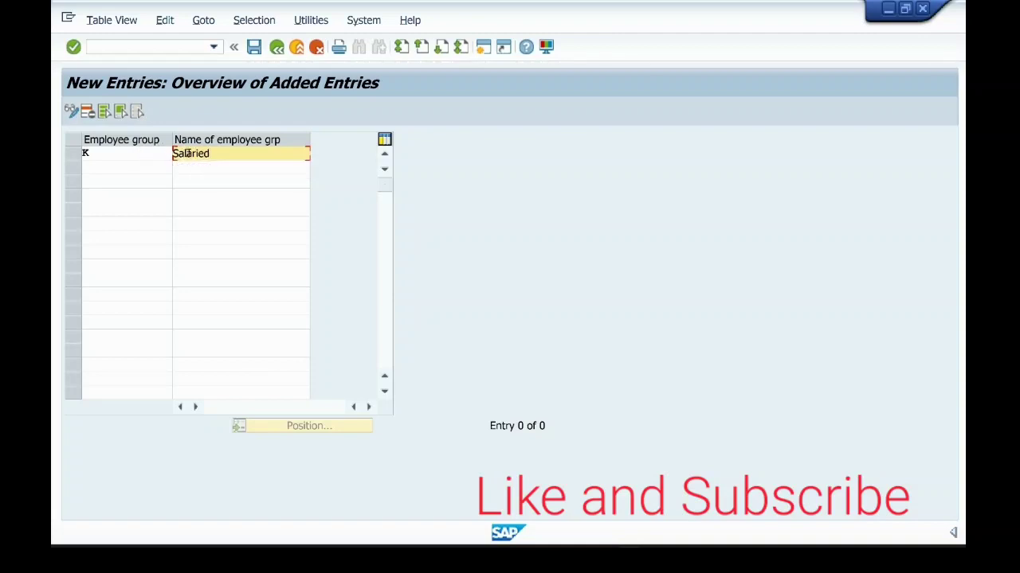
{"action": "left_click", "coordinate": [254, 47]}
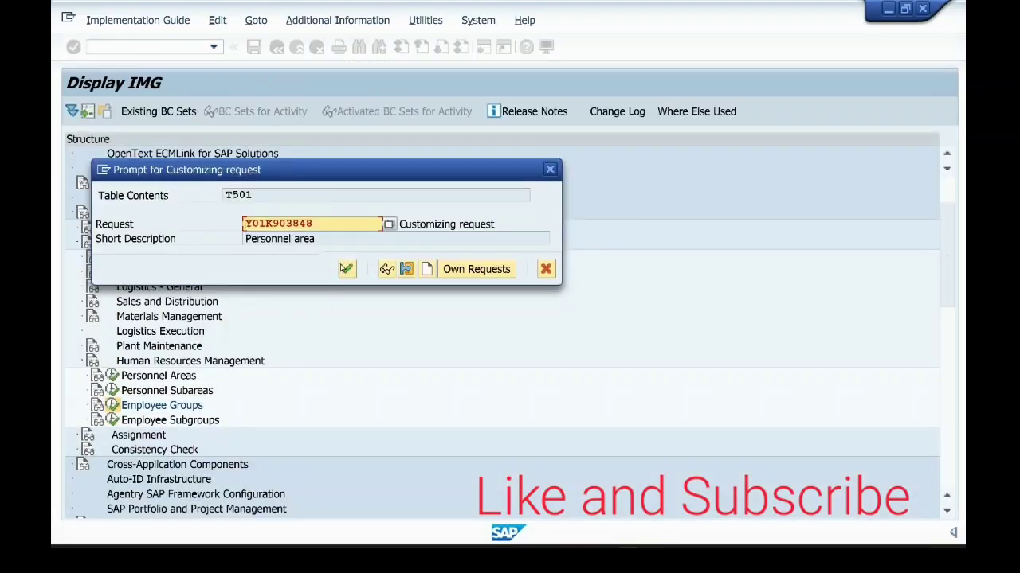
{"action": "left_click", "coordinate": [348, 269]}
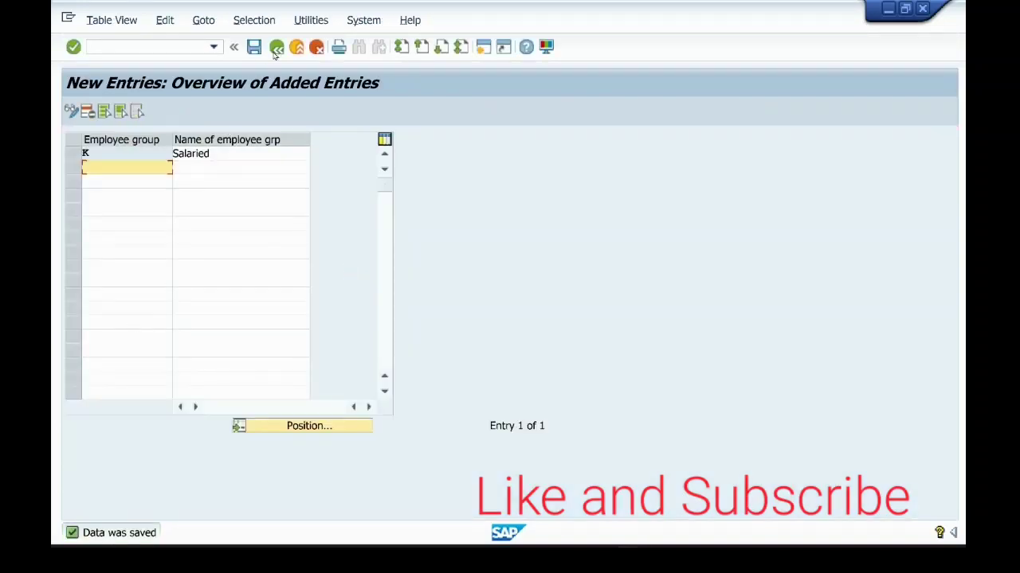
- Return to the IMG tree and open Employee Subgroups > Define employee subgroup
{"action": "left_click", "coordinate": [278, 47]}
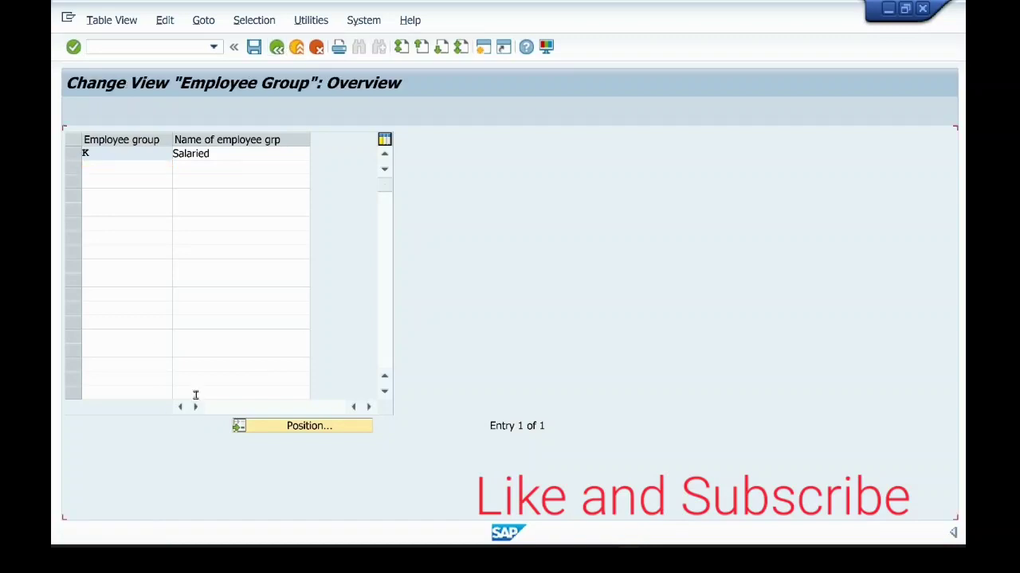
{"action": "left_click", "coordinate": [277, 48]}
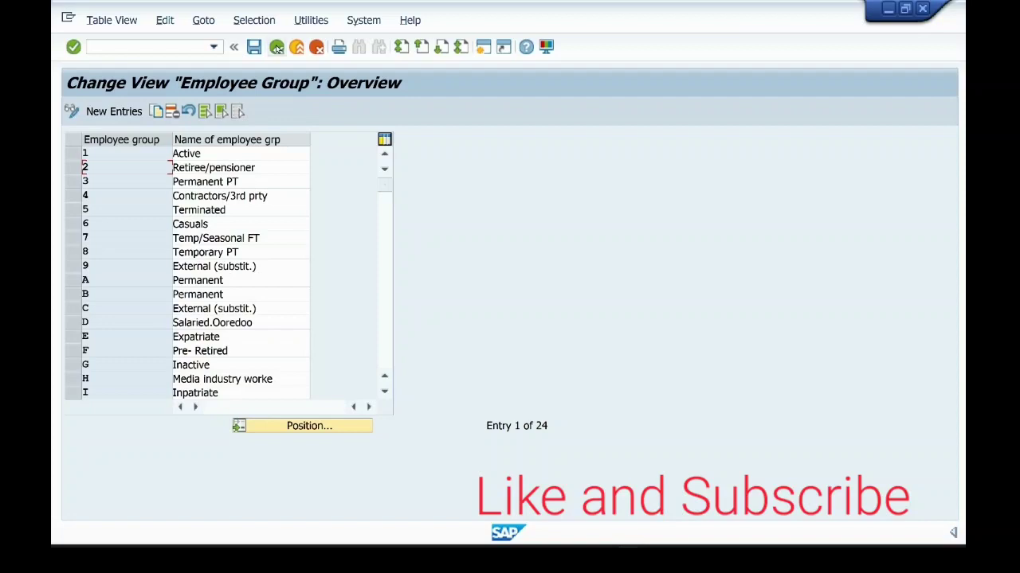
{"action": "left_click", "coordinate": [277, 48]}
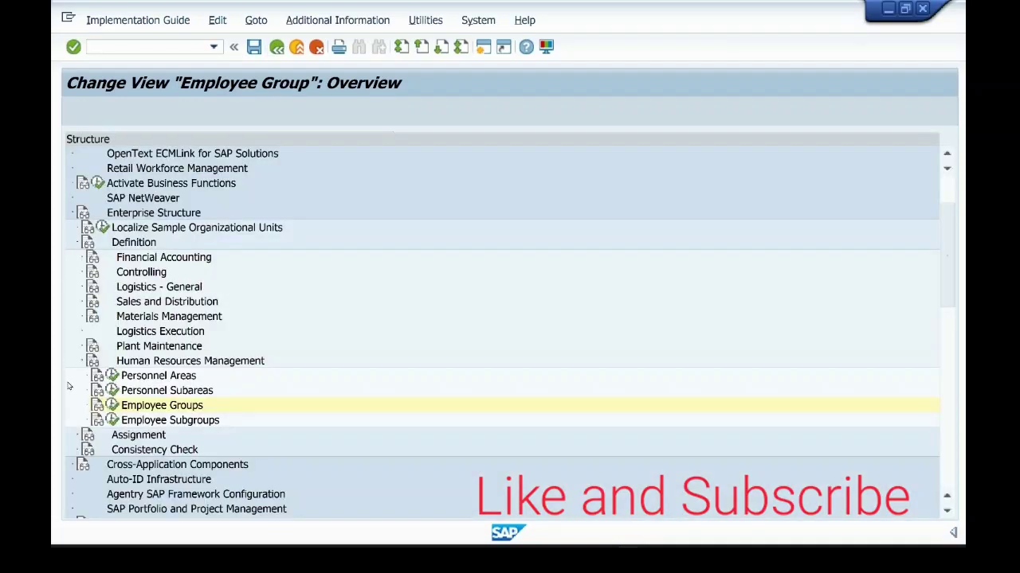
{"action": "left_click", "coordinate": [112, 420]}
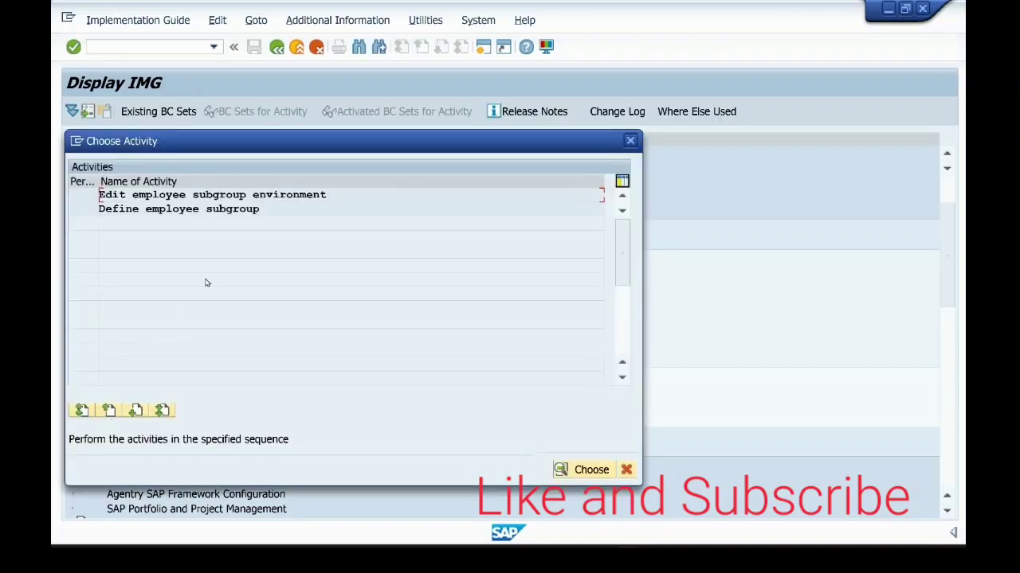
{"action": "double_click", "coordinate": [263, 209]}
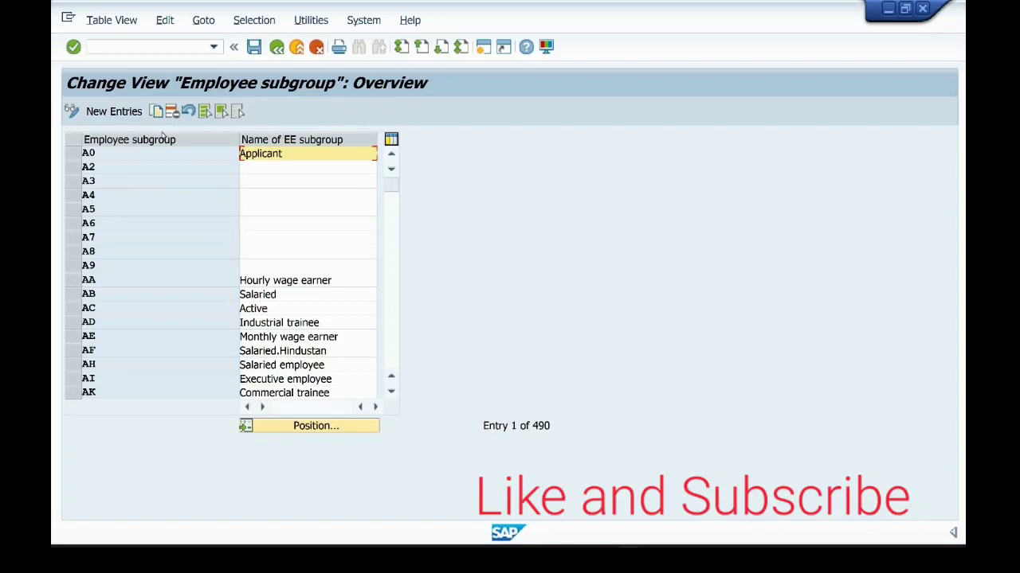
- Add employee subgroup A1 named 'Monthly' and save it under a customizing request
{"action": "left_click", "coordinate": [114, 111]}
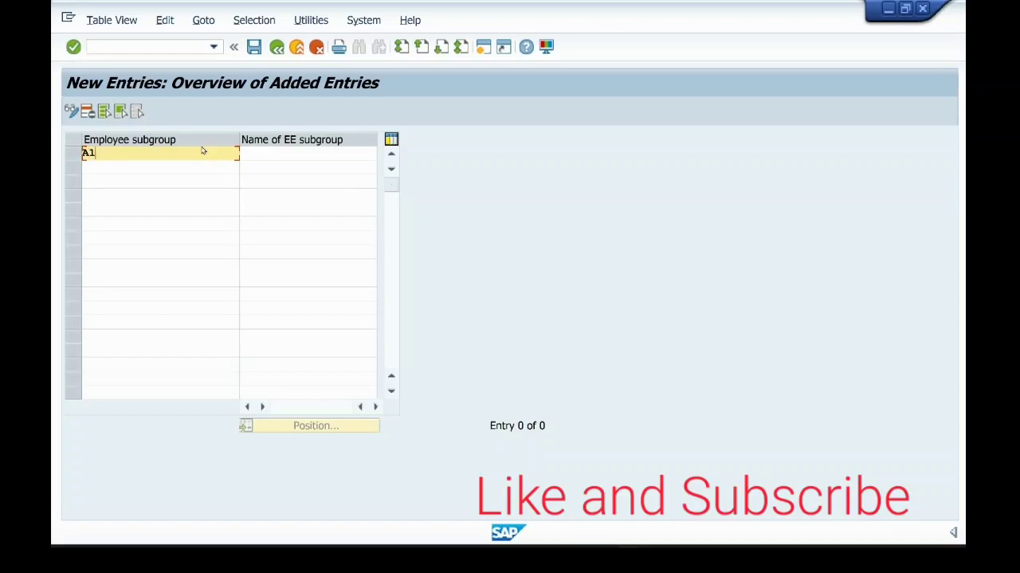
{"action": "left_click", "coordinate": [252, 155]}
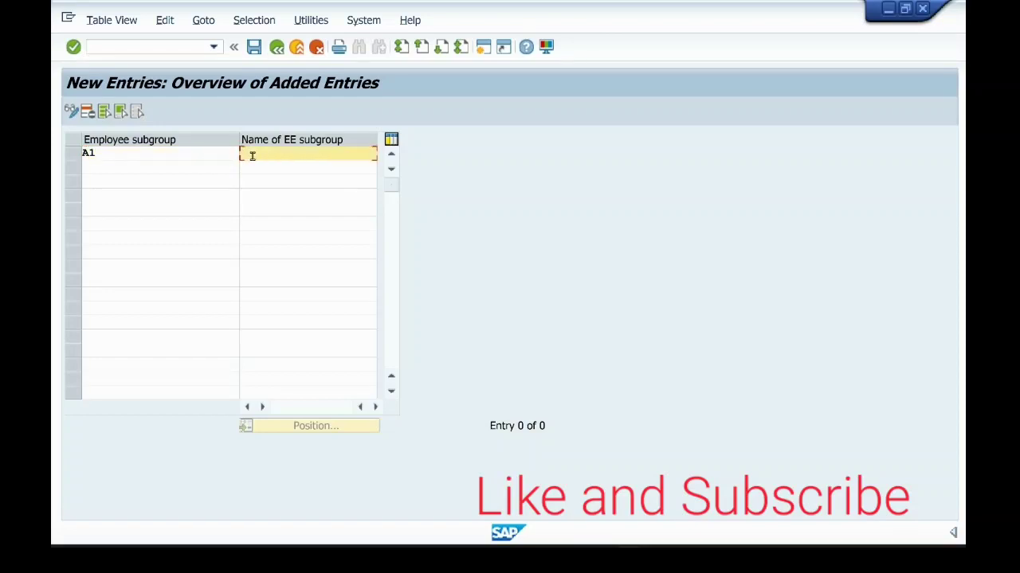
{"action": "type", "text": "Monthly"}
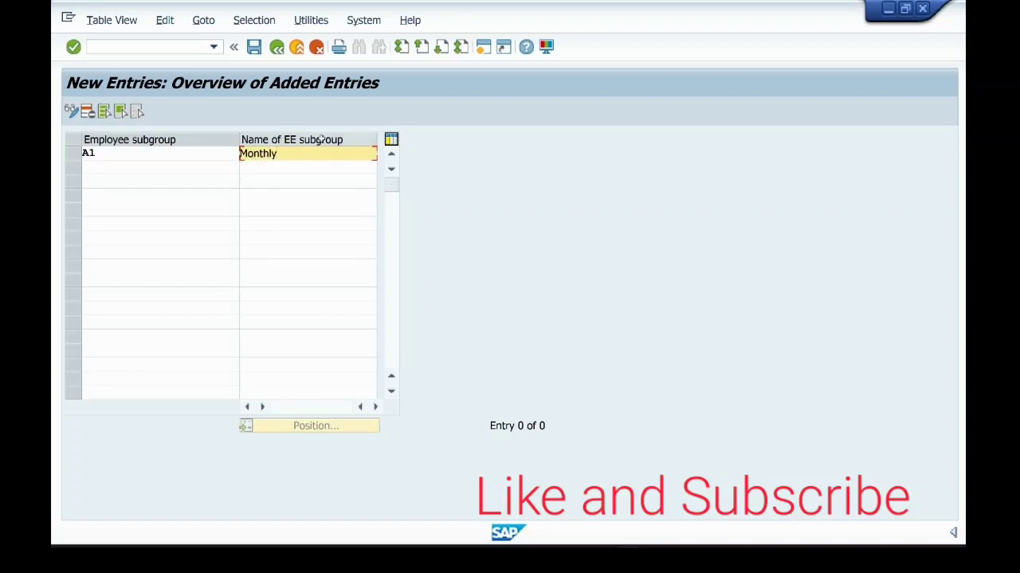
{"action": "left_click", "coordinate": [253, 47]}
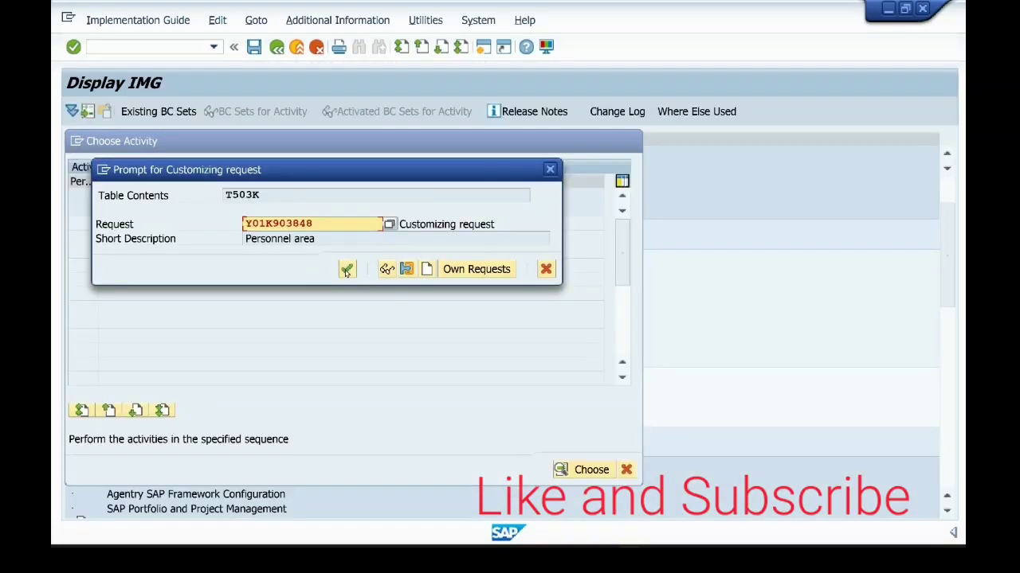
{"action": "left_click", "coordinate": [346, 270]}
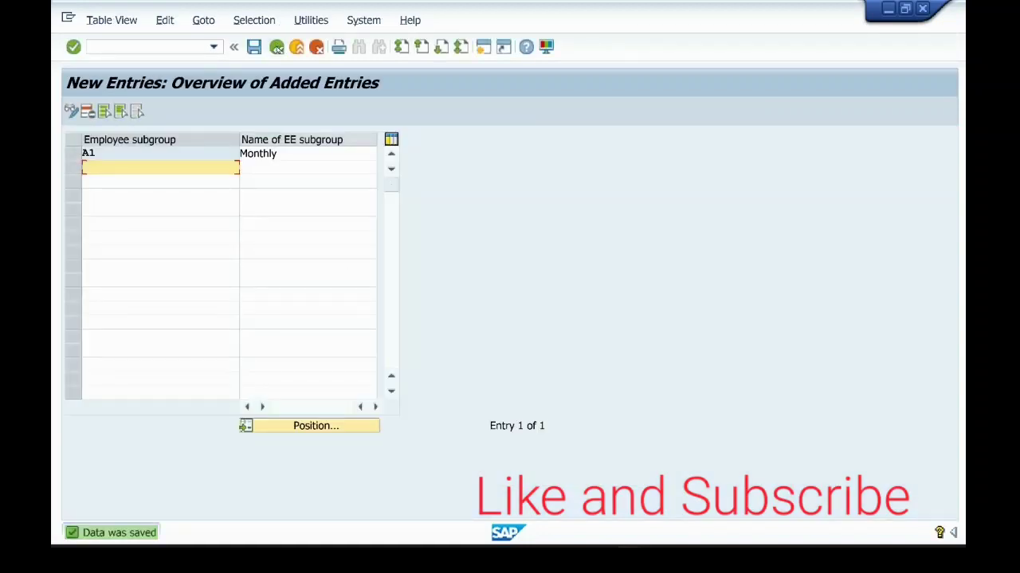
{"action": "left_click", "coordinate": [276, 48]}
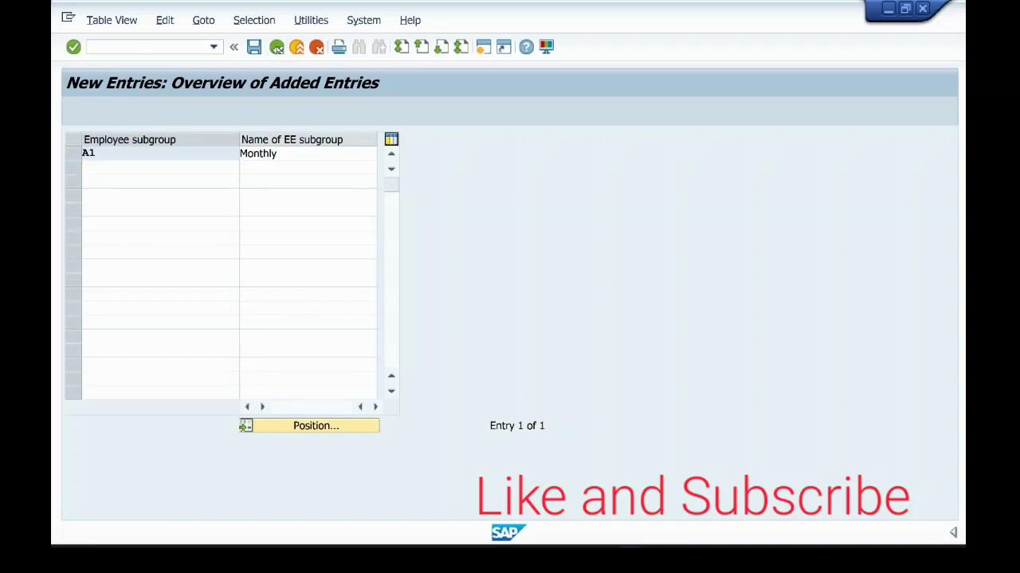
{"action": "left_click", "coordinate": [277, 48]}
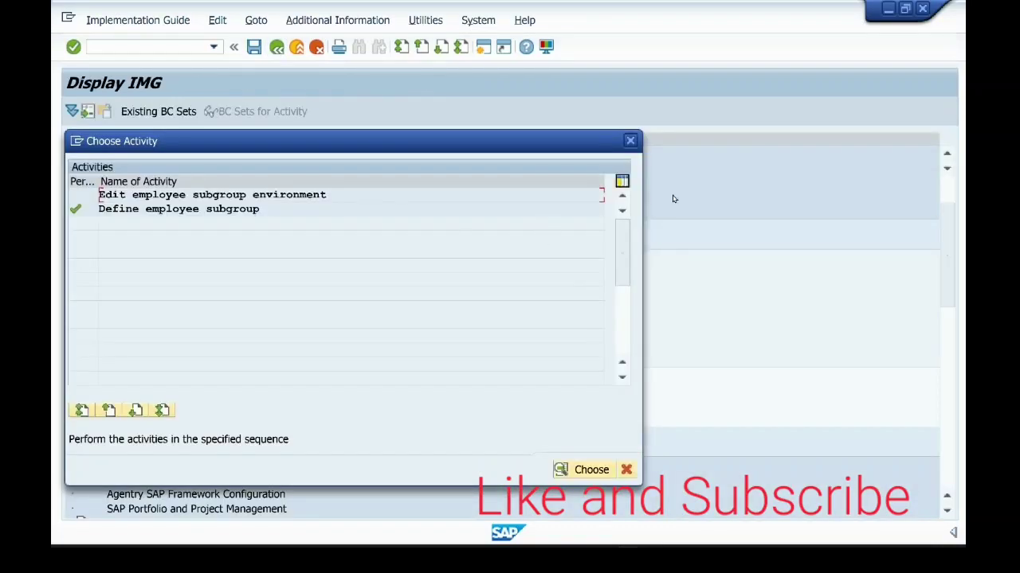
- Under Assignment > Human Resources Management, open Assign employee subgroup to employee group
{"action": "left_click", "coordinate": [630, 141]}
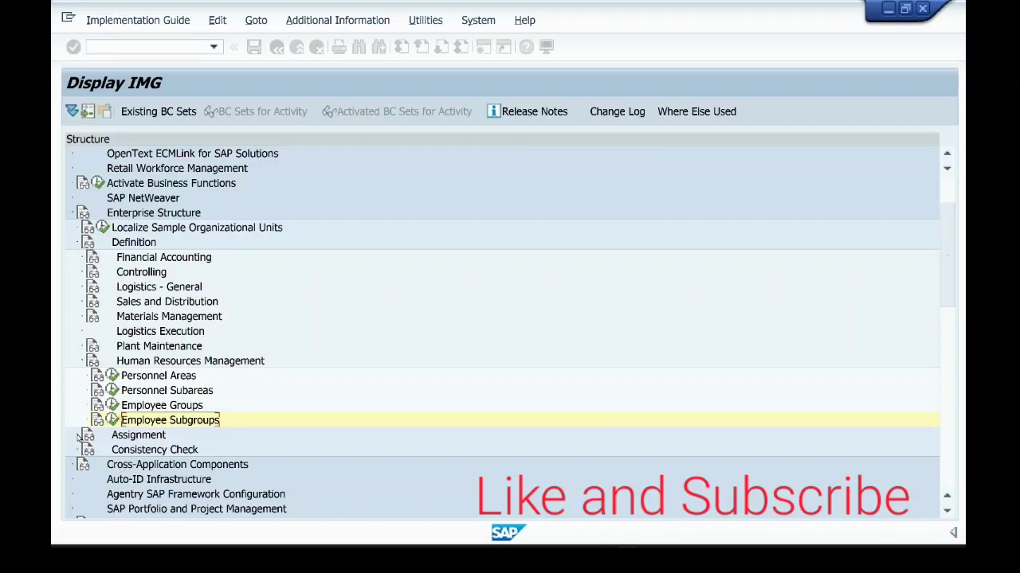
{"action": "left_click", "coordinate": [79, 435]}
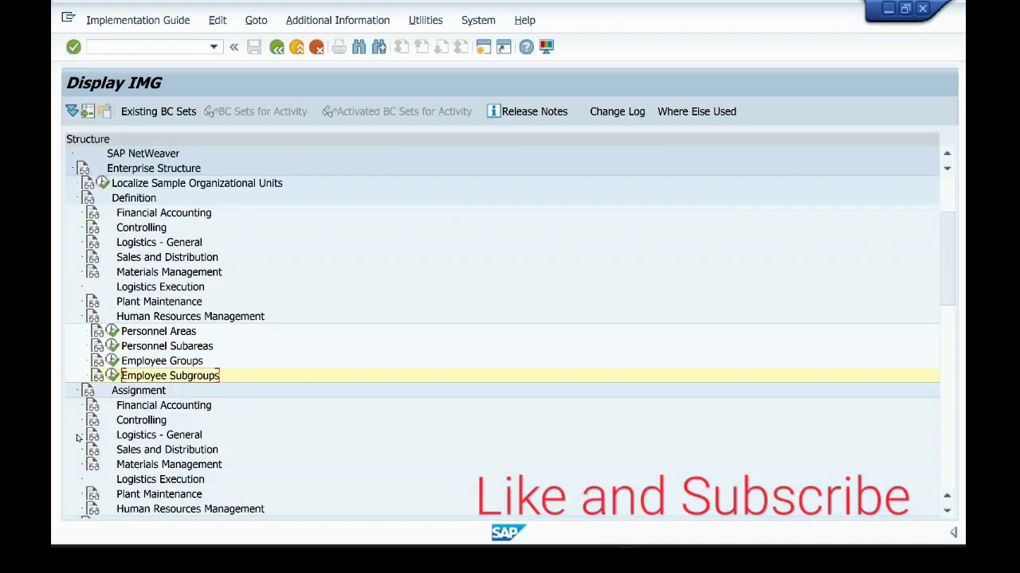
{"action": "left_click", "coordinate": [83, 511]}
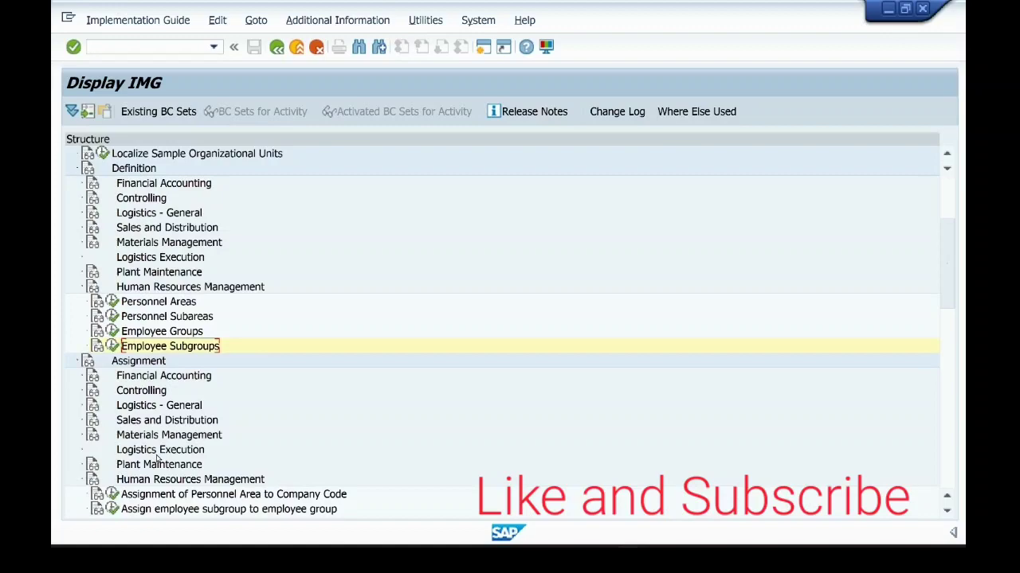
{"action": "scroll", "coordinate": [157, 459], "scroll_direction": "down", "scroll_amount": 5}
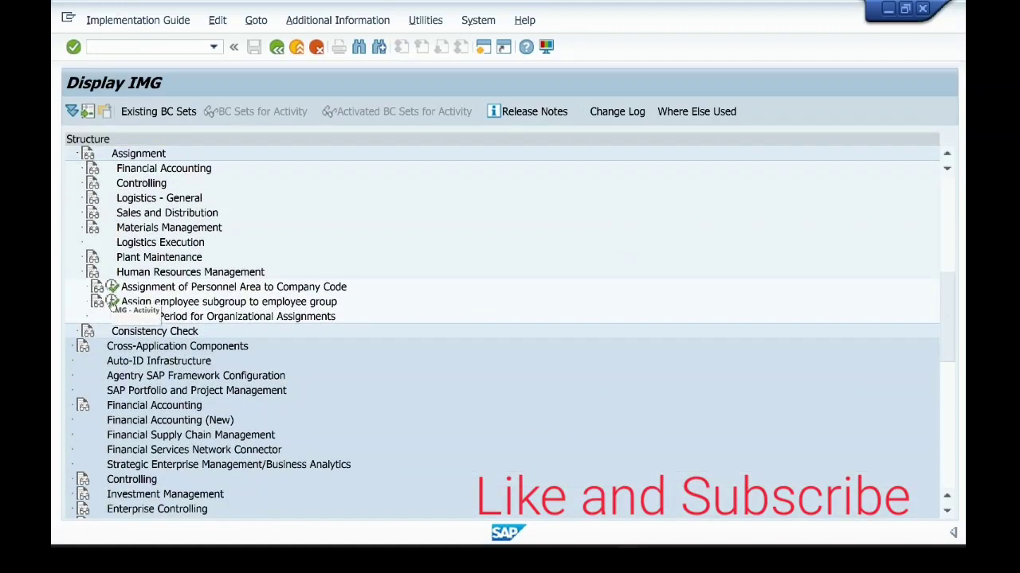
{"action": "left_click", "coordinate": [113, 302]}
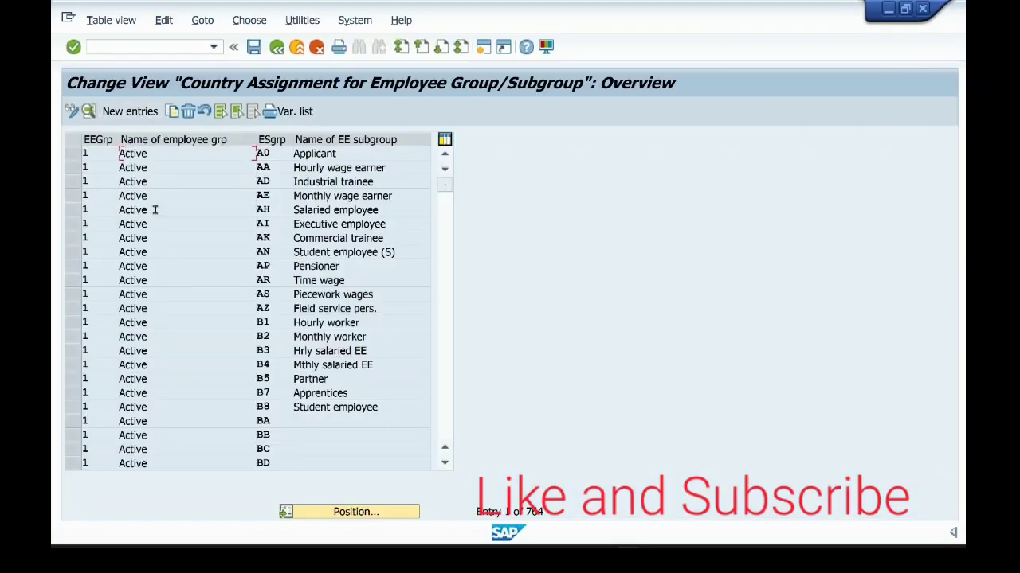
- Create a new assignment entry with EE group K (Salaried) and EE subgroup A1
{"action": "left_click", "coordinate": [129, 113]}
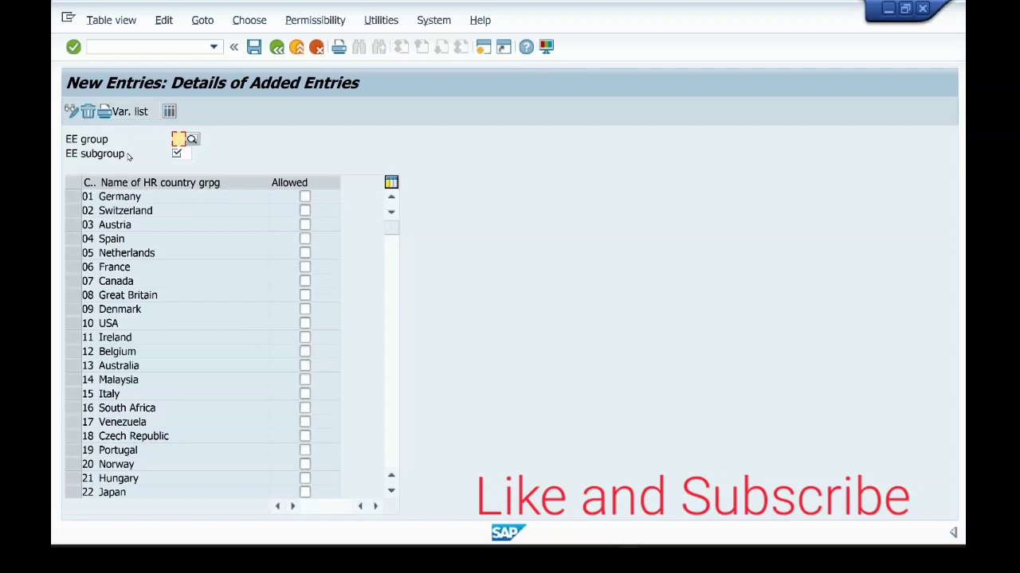
{"action": "type", "text": "1"}
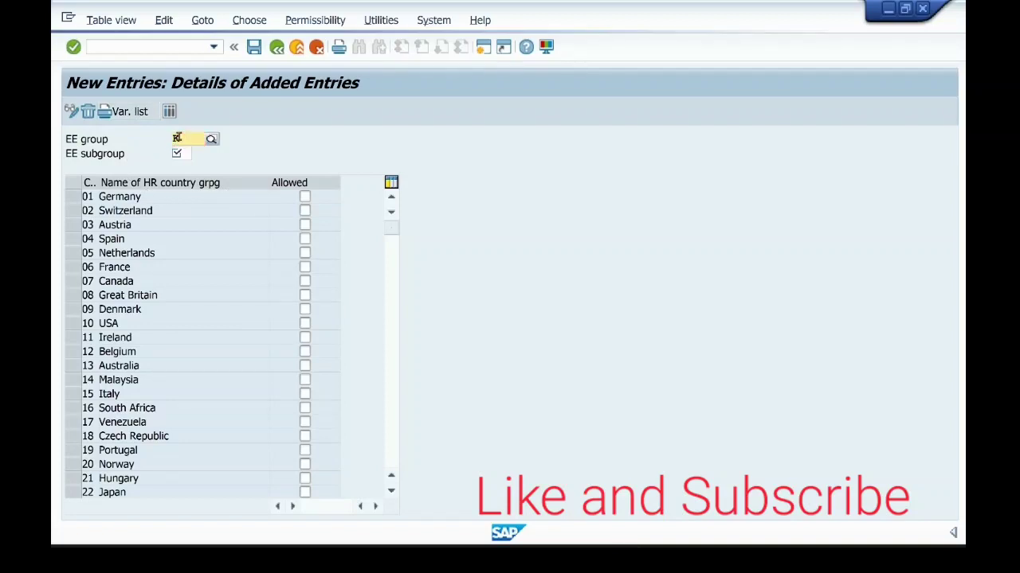
{"action": "key", "text": "F4"}
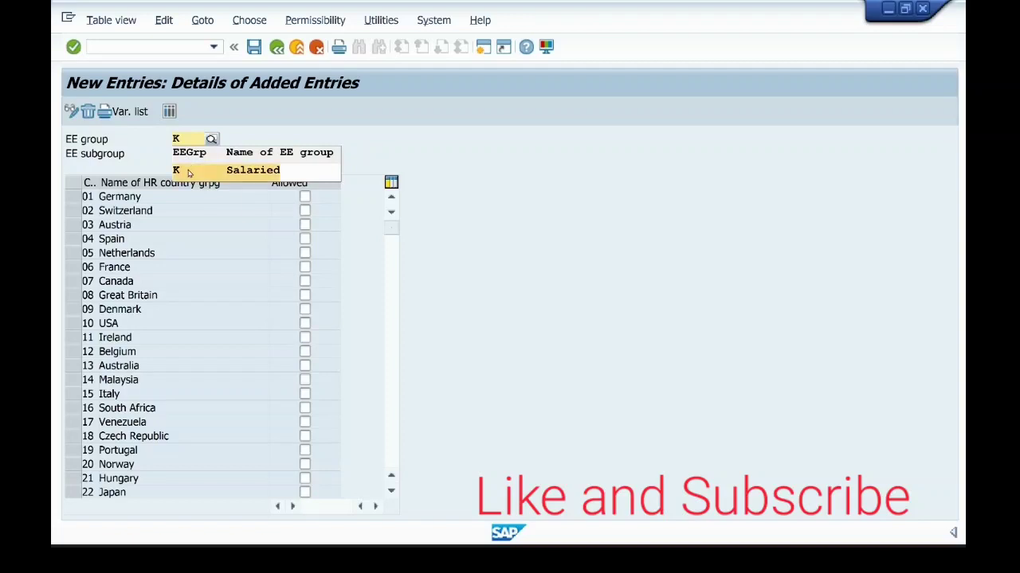
{"action": "left_click", "coordinate": [183, 170]}
{"action": "left_click", "coordinate": [179, 154]}
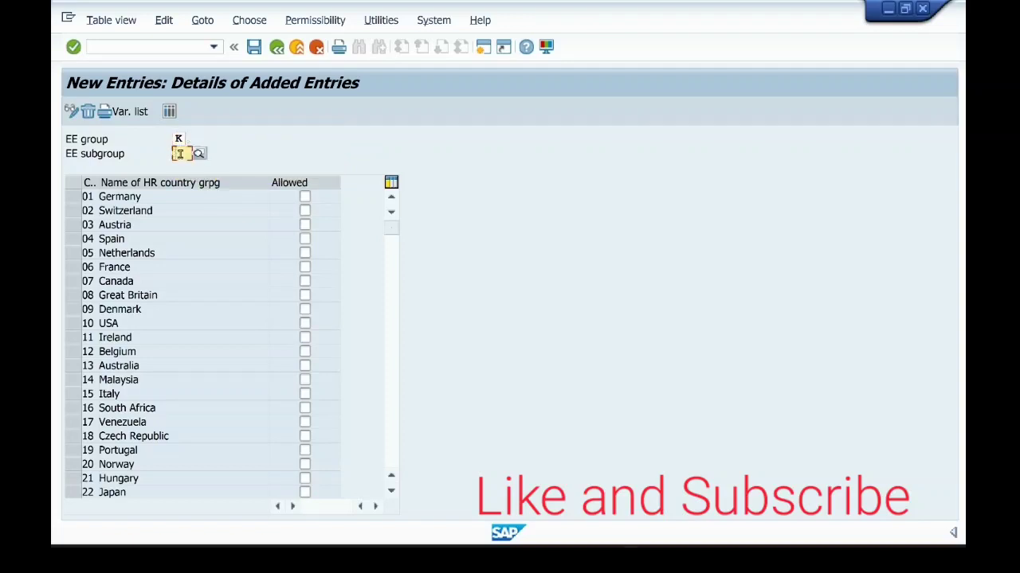
{"action": "type", "text": "A1"}
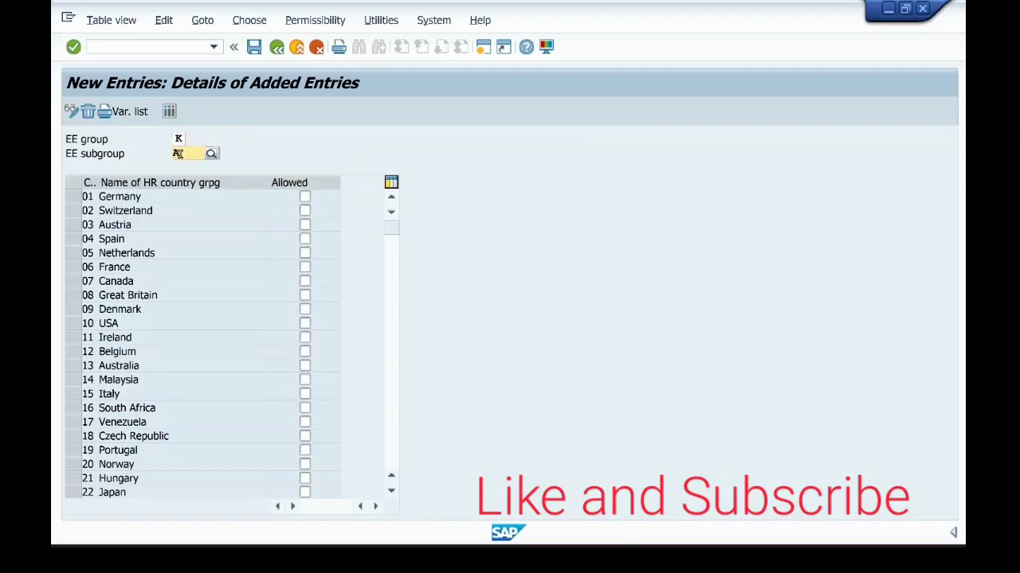